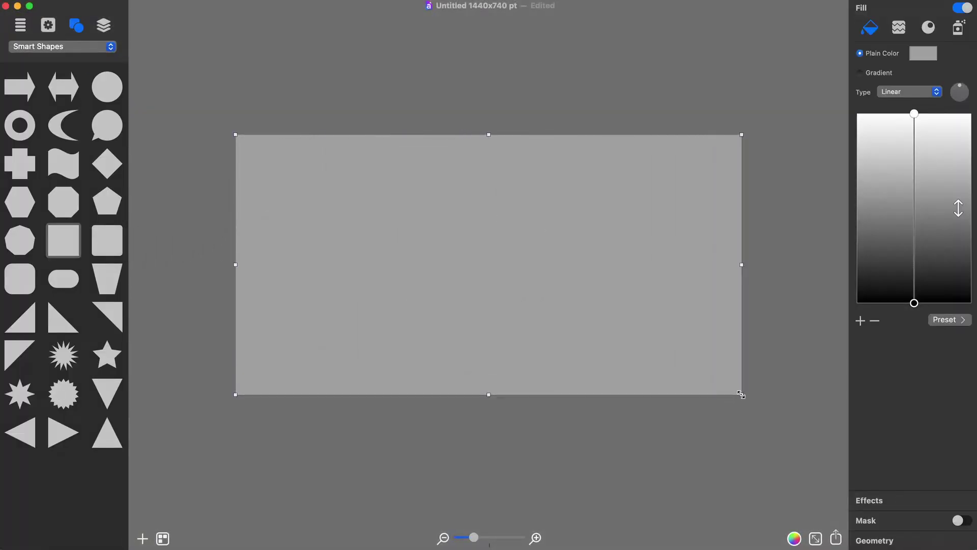
Give the background an oval gradient with a middle stop at Hue 15°, Saturation 90%, Brightness 51%
{"action": "left_click", "coordinate": [859, 73]}
{"action": "left_click", "coordinate": [905, 93]}
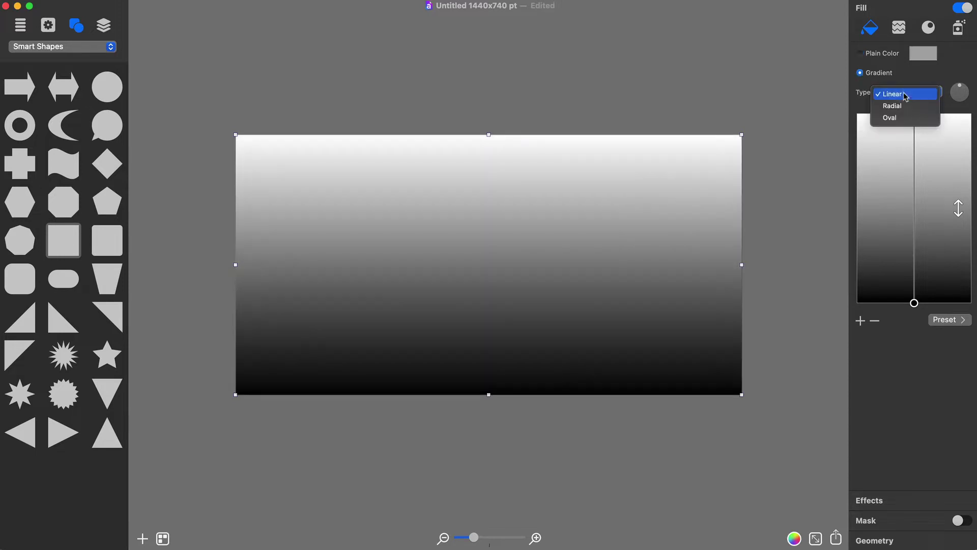
{"action": "left_click", "coordinate": [906, 119]}
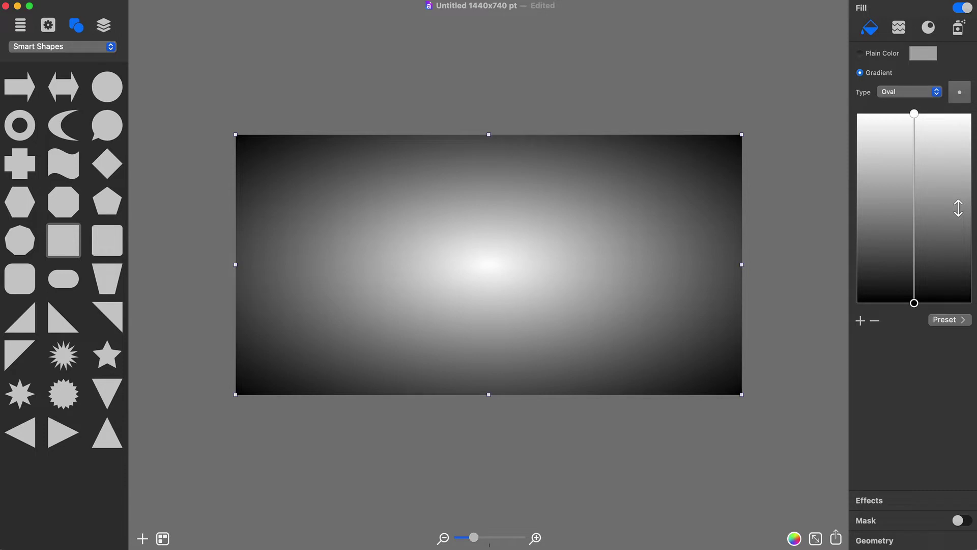
{"action": "left_click", "coordinate": [860, 321]}
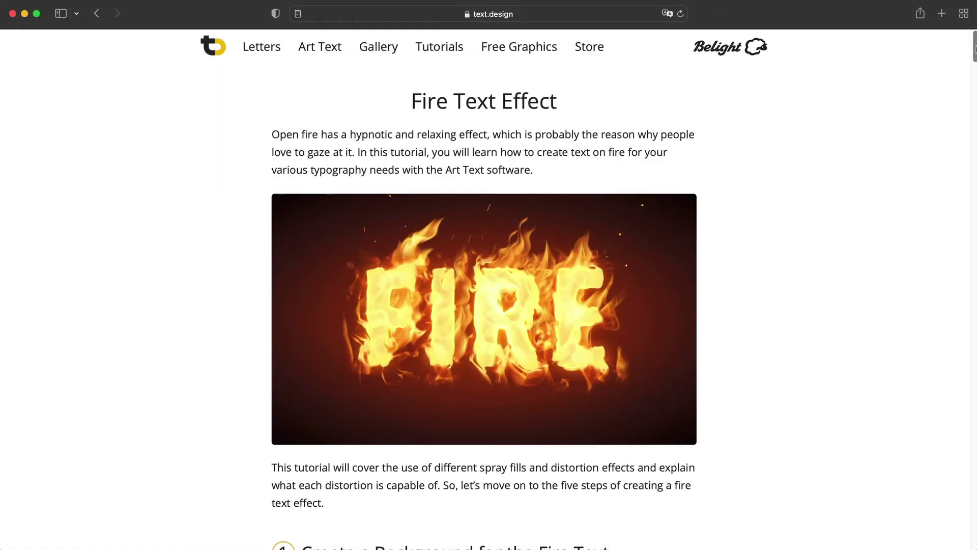
{"action": "scroll", "coordinate": [483, 285], "scroll_direction": "down", "scroll_amount": 20}
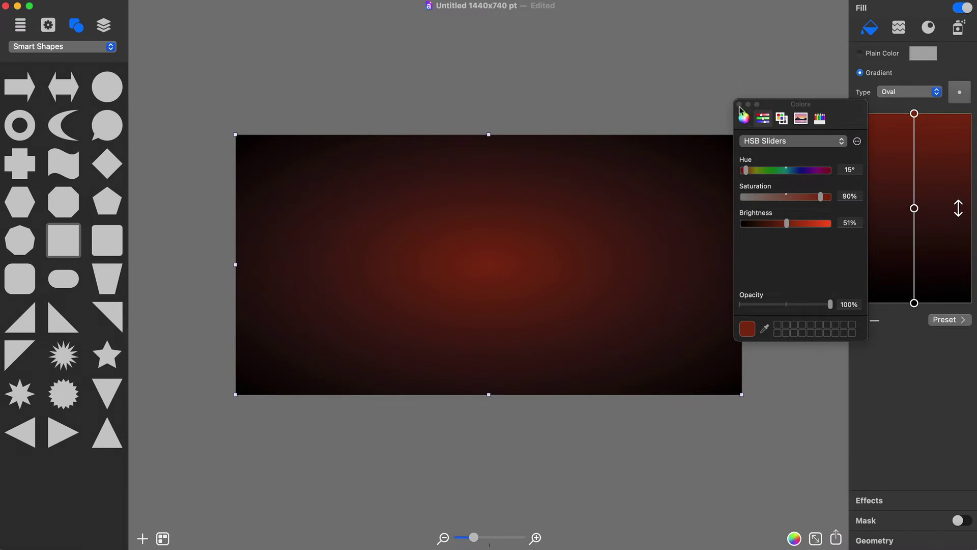
Move the middle and top gradient stops lower so the red centre spreads across the rectangle
{"action": "left_click", "coordinate": [739, 105]}
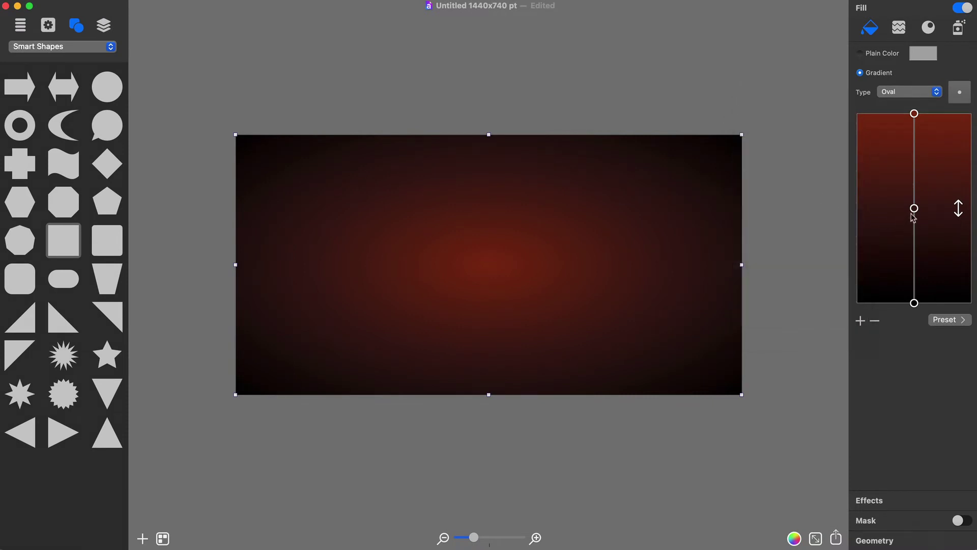
{"action": "left_click_drag", "start_coordinate": [913, 209], "coordinate": [914, 241]}
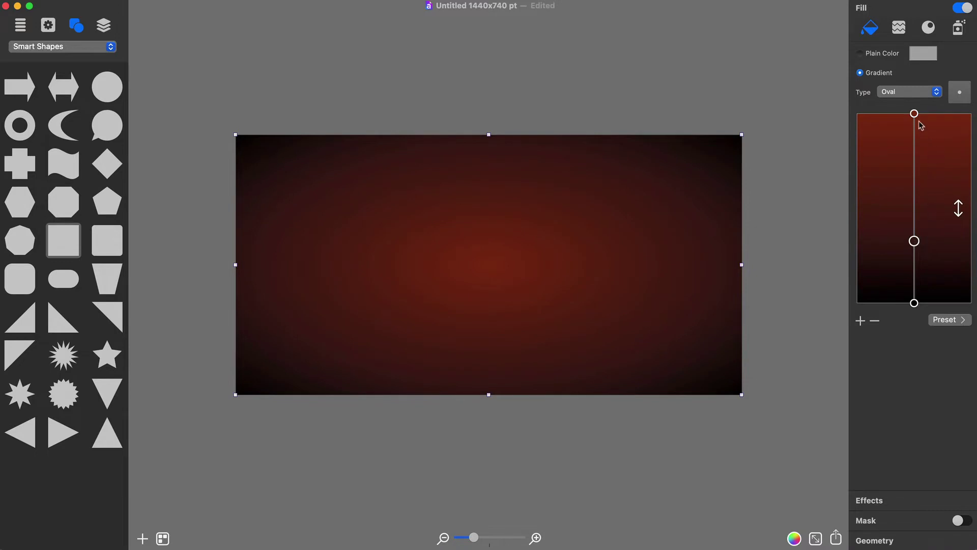
{"action": "left_click_drag", "start_coordinate": [915, 114], "coordinate": [922, 179]}
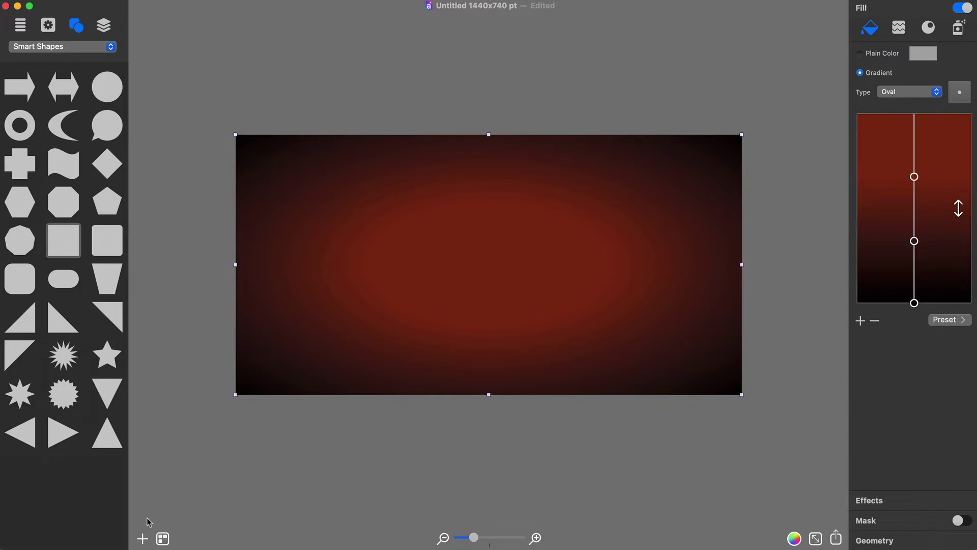
Add a 2D text layer and replace its placeholder text with FIRE
{"action": "left_click", "coordinate": [143, 539]}
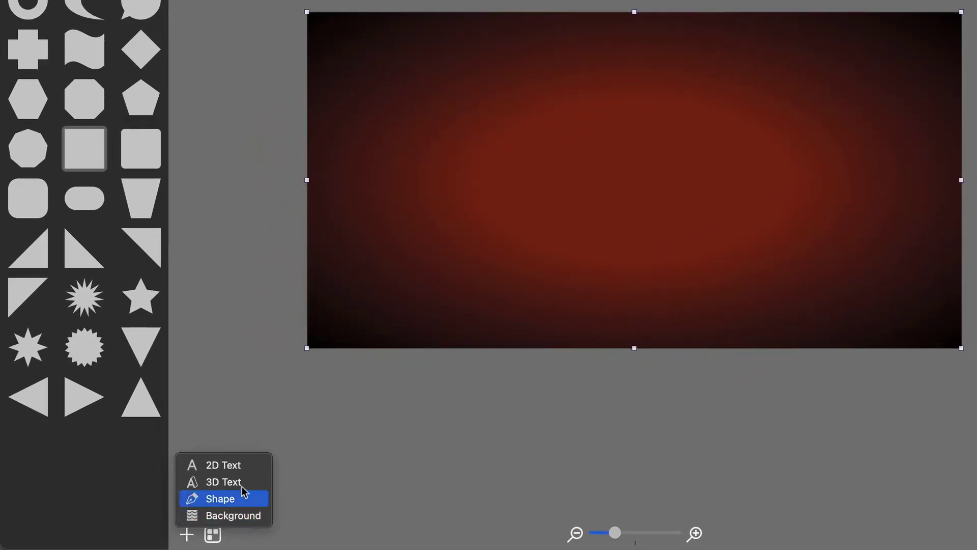
{"action": "left_click", "coordinate": [244, 467]}
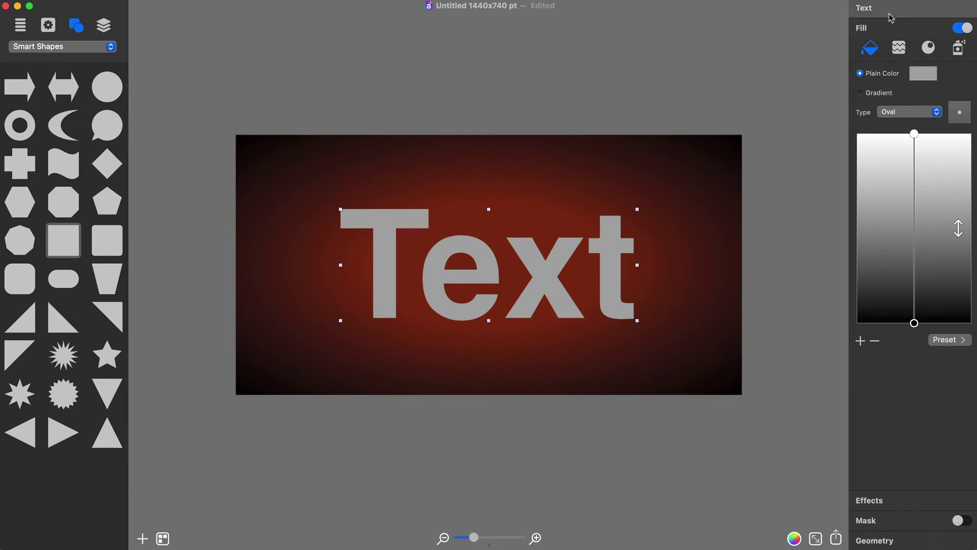
{"action": "left_click", "coordinate": [889, 13]}
{"action": "double_click", "coordinate": [877, 27]}
{"action": "type", "text": "FIRE"}
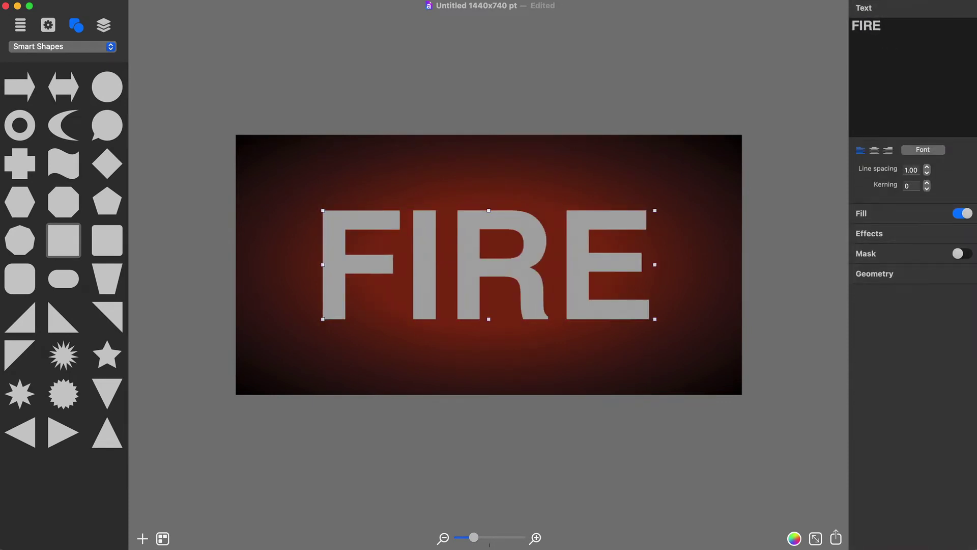
Set the FIRE text's font to Avenir Next Condensed
{"action": "left_click", "coordinate": [923, 150]}
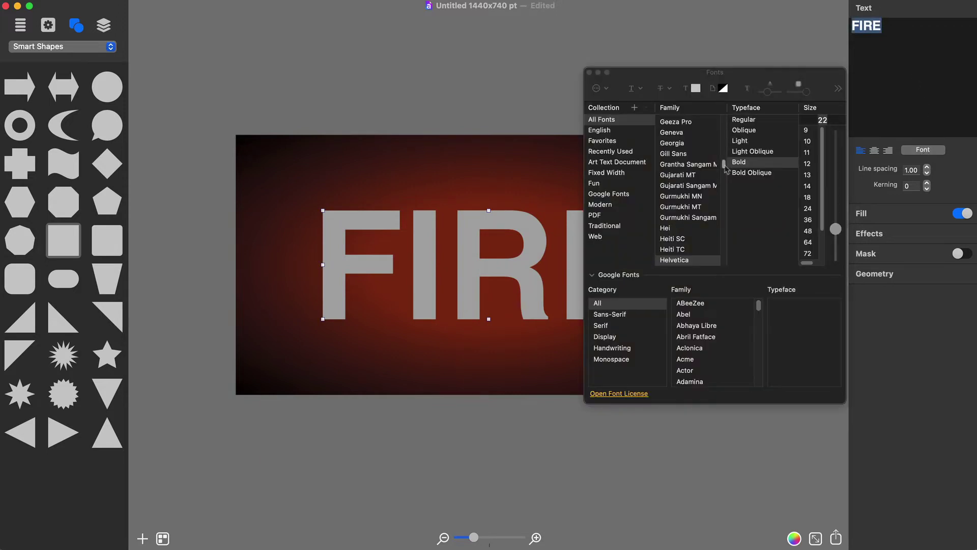
{"action": "scroll", "coordinate": [726, 168], "scroll_direction": "up", "scroll_amount": 10}
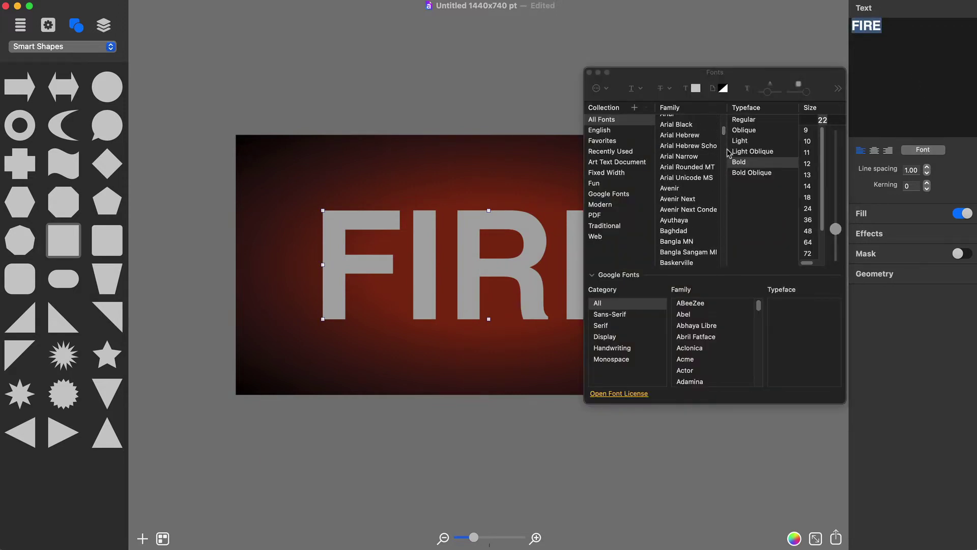
{"action": "left_click", "coordinate": [706, 210]}
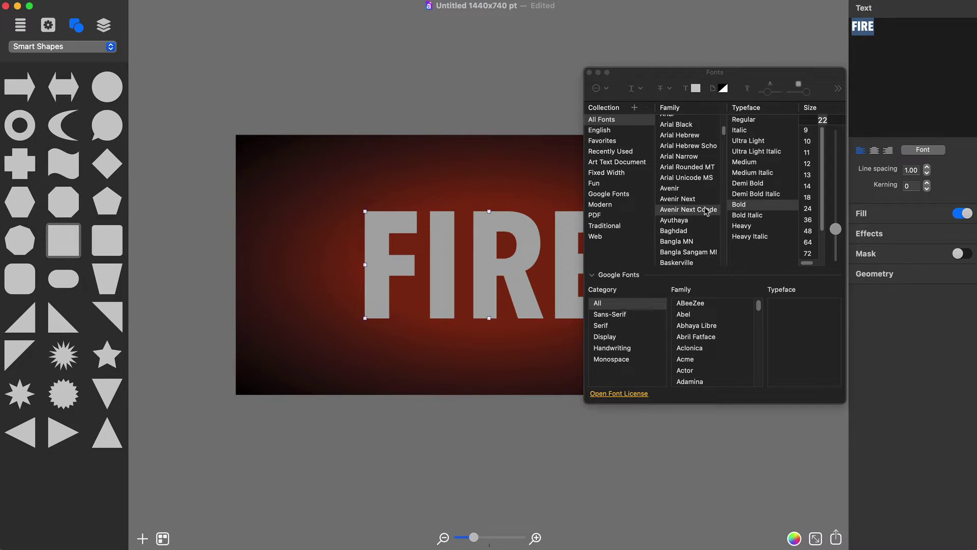
{"action": "left_click", "coordinate": [589, 73]}
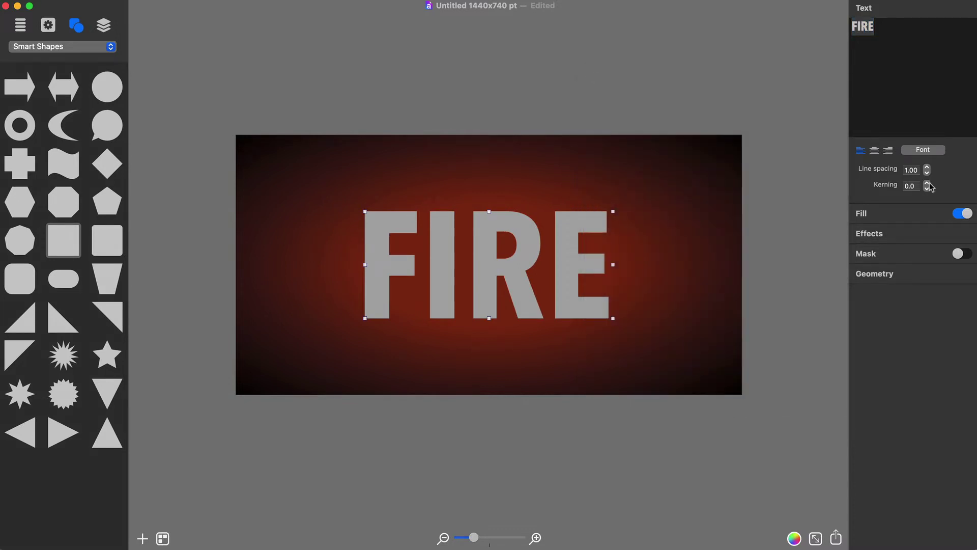
Set FIRE's kerning to 0.8 and its plain fill to bright red (HSB 7°, 94%, 100%)
{"action": "left_click", "coordinate": [927, 183]}
{"action": "left_click", "coordinate": [927, 183]}
{"action": "left_click", "coordinate": [927, 184]}
{"action": "left_click", "coordinate": [927, 183]}
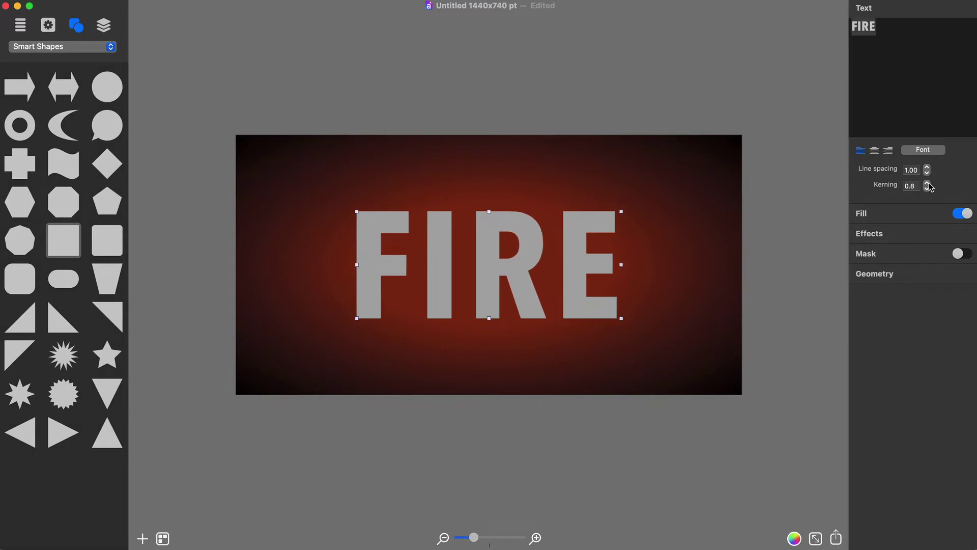
{"action": "left_click", "coordinate": [919, 213]}
{"action": "left_click", "coordinate": [924, 74]}
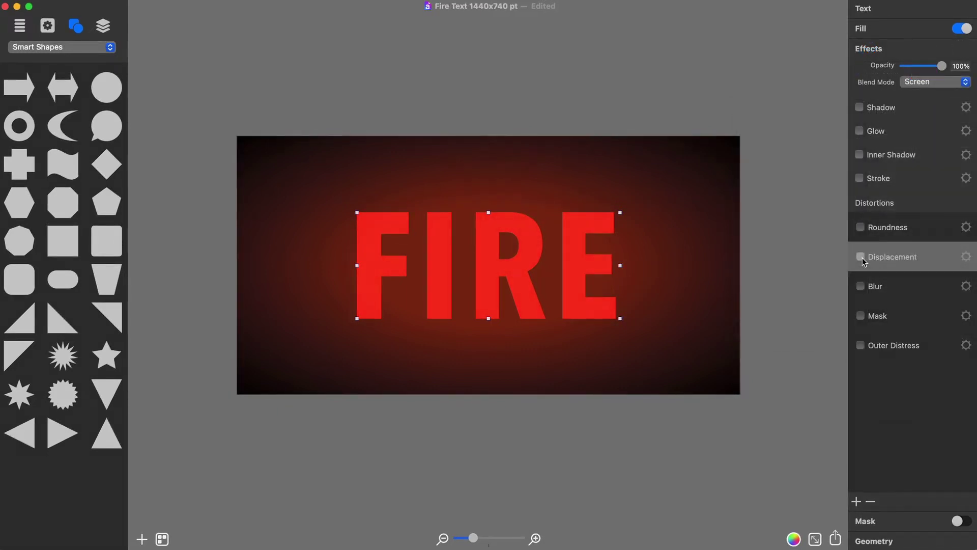
Enable a Displacement distortion on FIRE and fine-tune its Amount and Scale
{"action": "left_click", "coordinate": [861, 257]}
{"action": "left_click", "coordinate": [966, 257]}
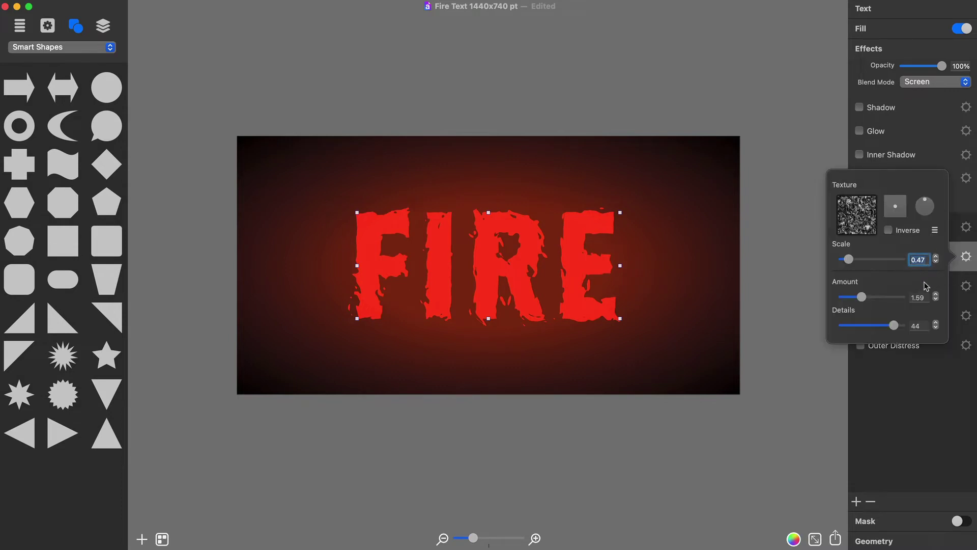
{"action": "left_click_drag", "start_coordinate": [861, 297], "coordinate": [864, 297]}
{"action": "left_click_drag", "start_coordinate": [848, 260], "coordinate": [849, 262]}
{"action": "left_click_drag", "start_coordinate": [894, 325], "coordinate": [894, 330]}
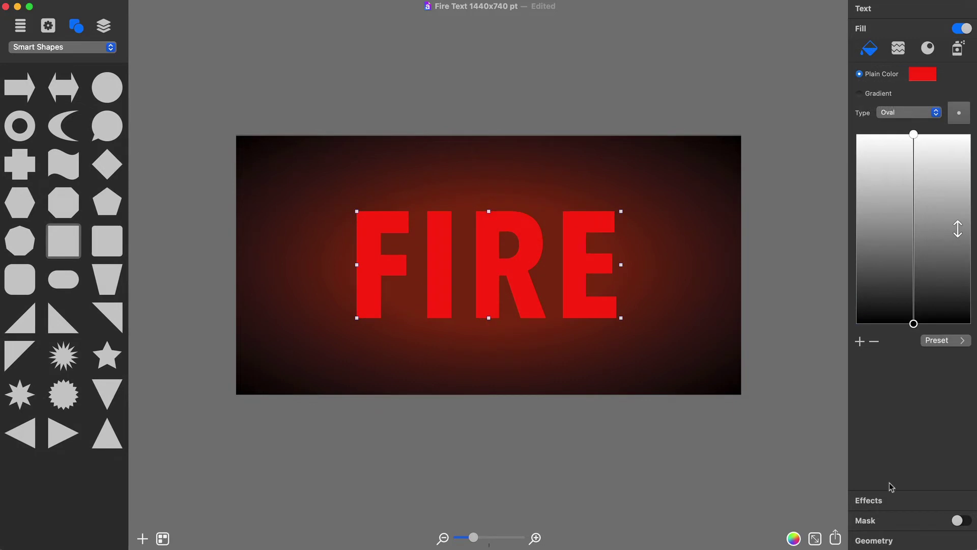
Add a Roundness distortion to the first FIRE layer and review its settings
{"action": "left_click", "coordinate": [885, 501]}
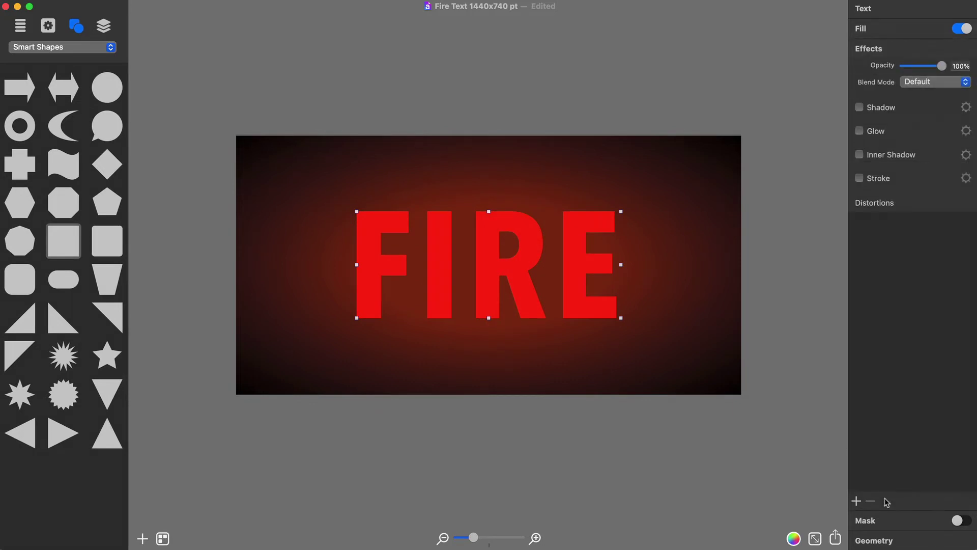
{"action": "left_click", "coordinate": [856, 501]}
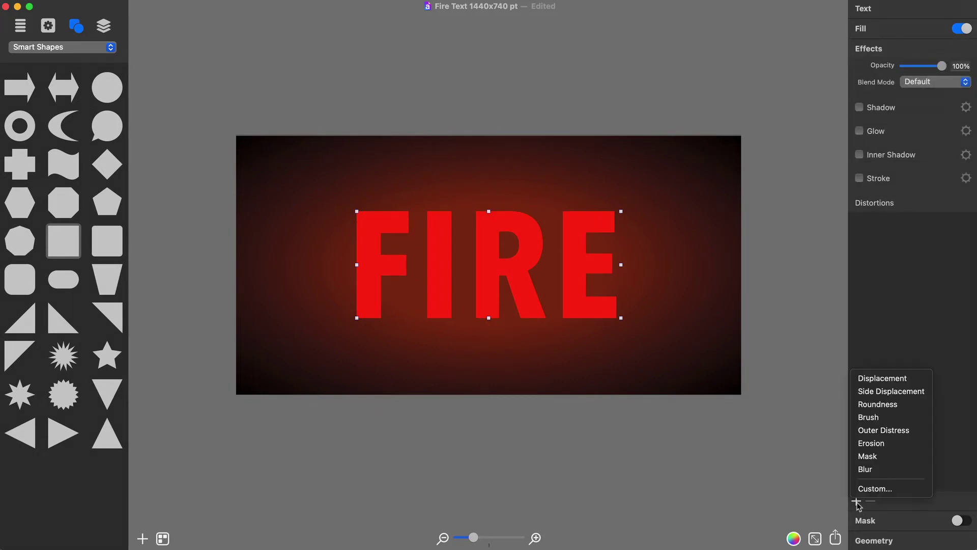
{"action": "left_click", "coordinate": [905, 407]}
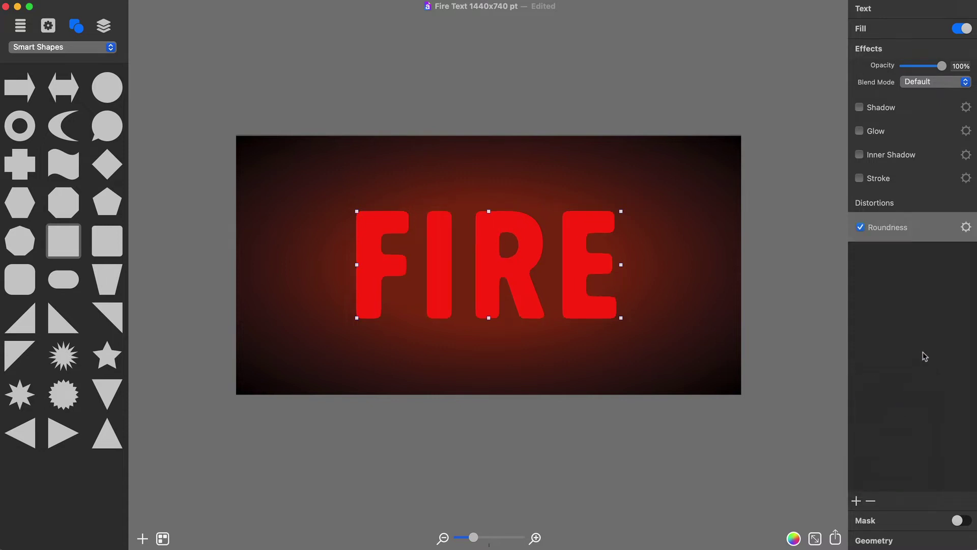
{"action": "left_click", "coordinate": [966, 228]}
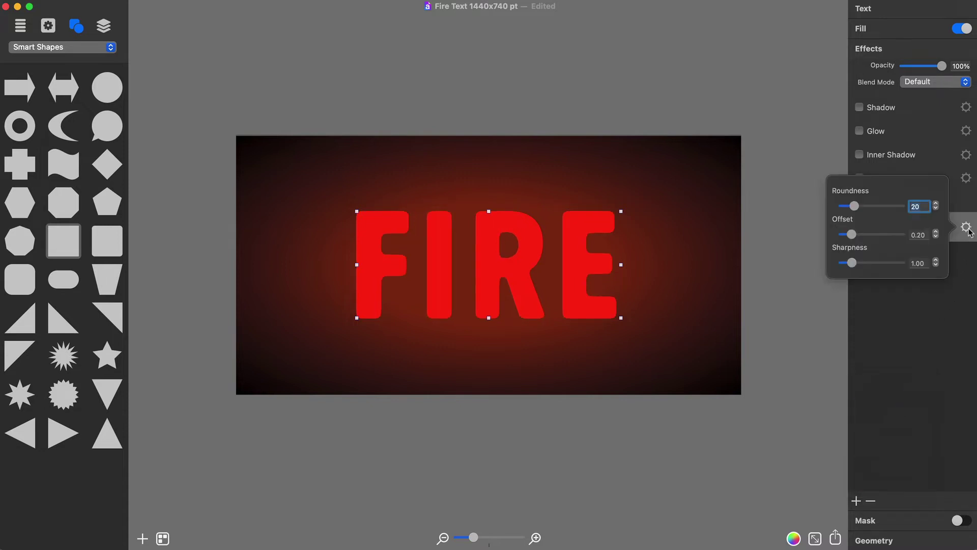
{"action": "left_click", "coordinate": [967, 230]}
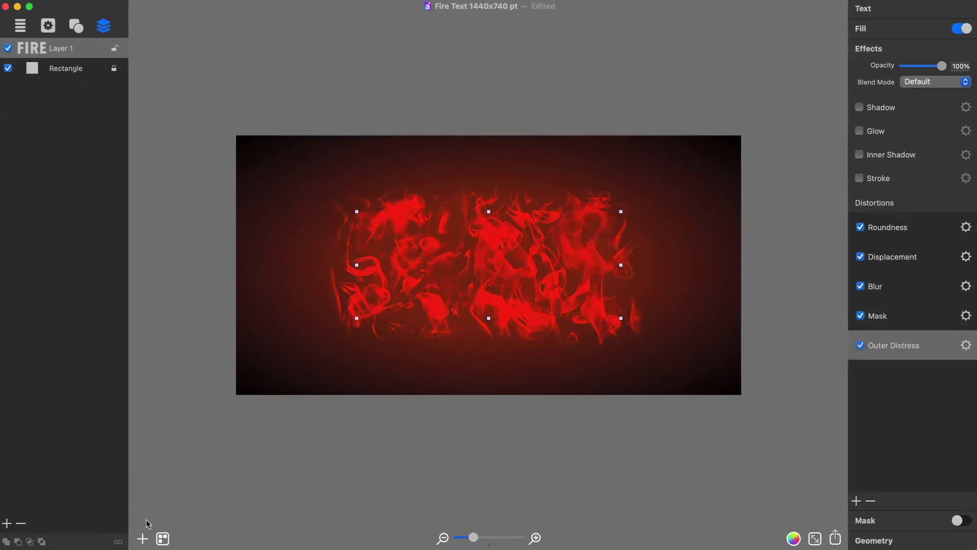
Add a new FIRE text layer and paste the saved flame distortions onto it
{"action": "left_click", "coordinate": [143, 539]}
{"action": "left_click", "coordinate": [192, 489]}
{"action": "type", "text": "FIRE"}
{"action": "key", "text": "Escape"}
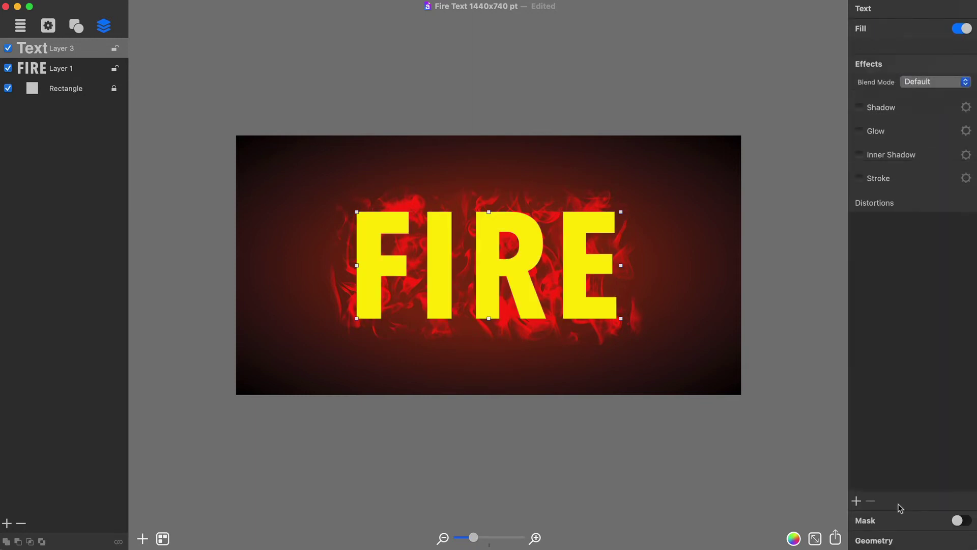
{"action": "key", "text": "super+alt+v"}
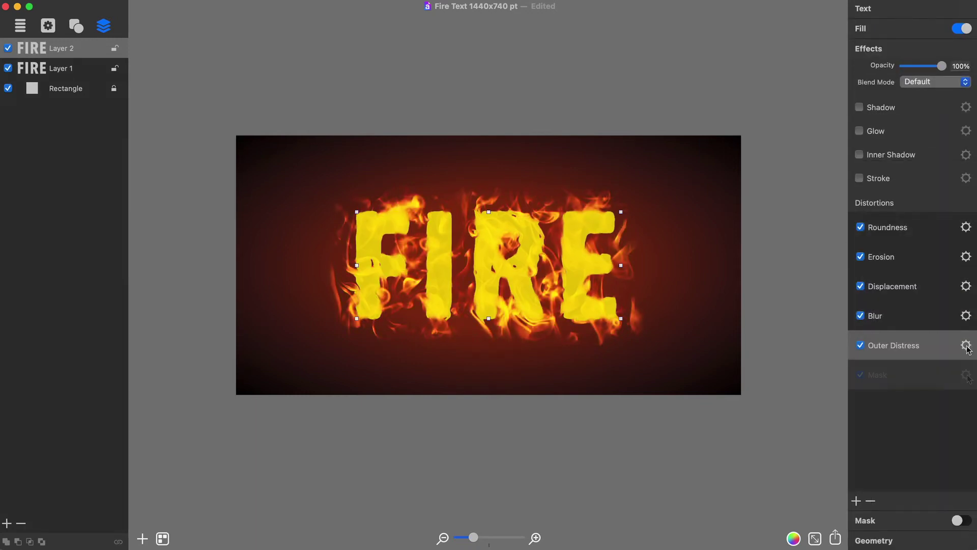
Add another FIRE text layer with pasted distortions for pale yellow flames, then duplicate it
{"action": "left_click", "coordinate": [142, 538]}
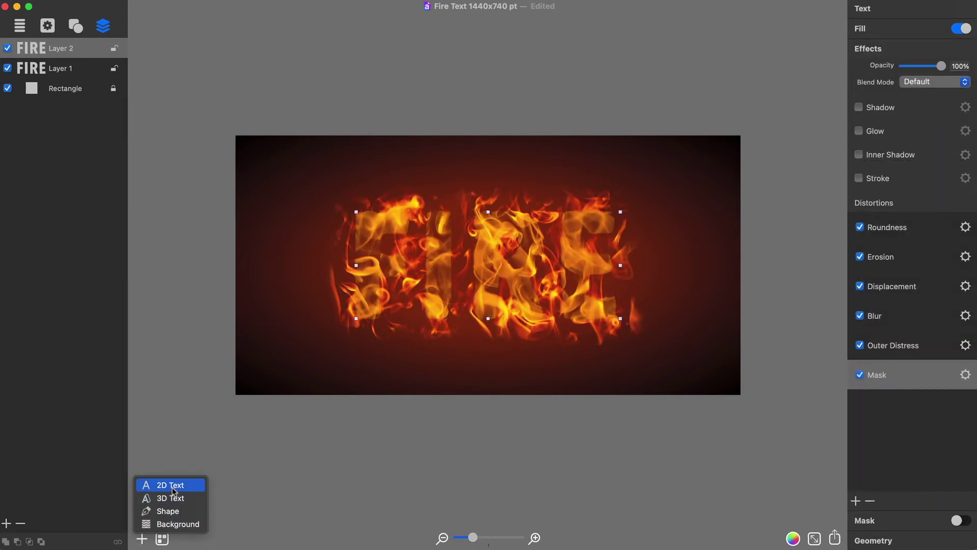
{"action": "left_click", "coordinate": [171, 484]}
{"action": "type", "text": "FIRE"}
{"action": "key", "text": "super+alt+v"}
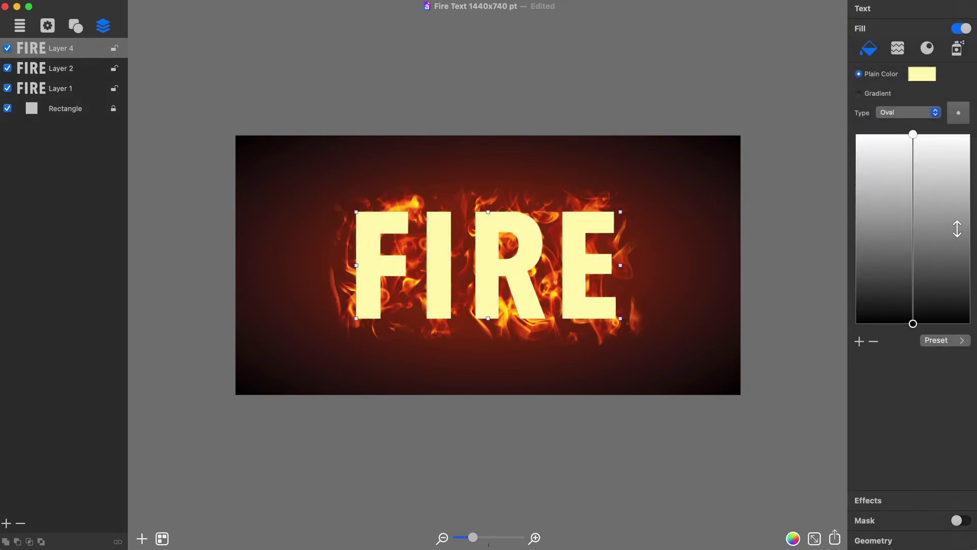
{"action": "key", "text": "super+alt+v"}
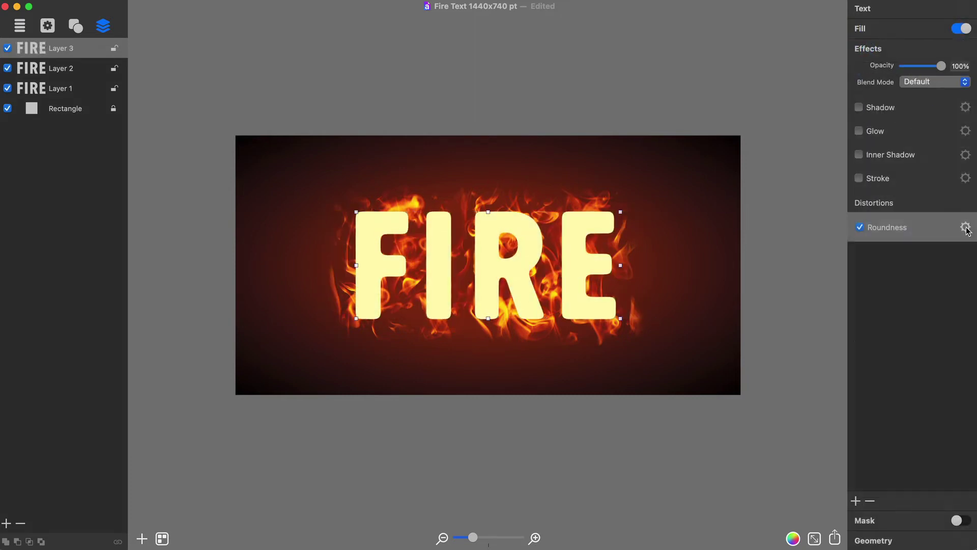
{"action": "key", "text": "super+d"}
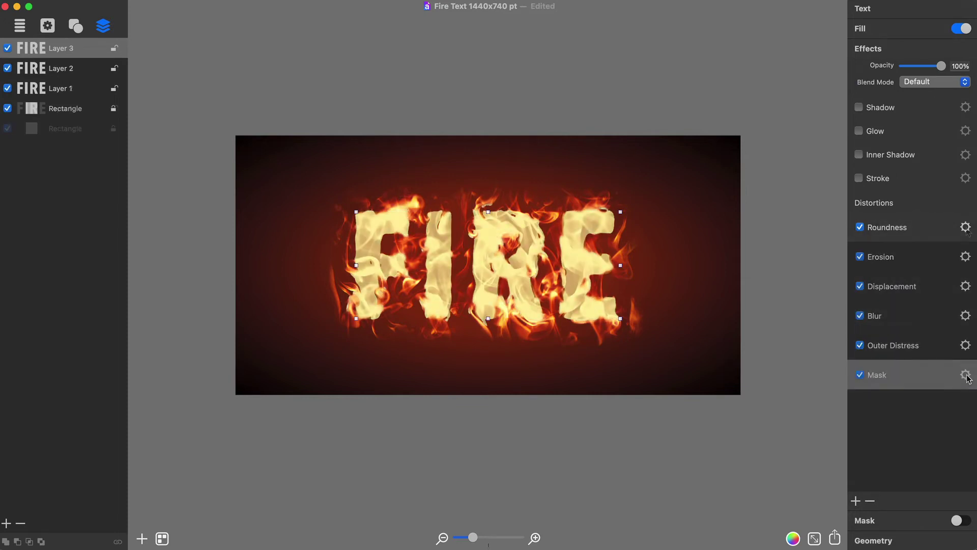
Paste brush distortions onto the copy, then add a plain FIRE text layer with kerning 0.8
{"action": "key", "text": "super+alt+v"}
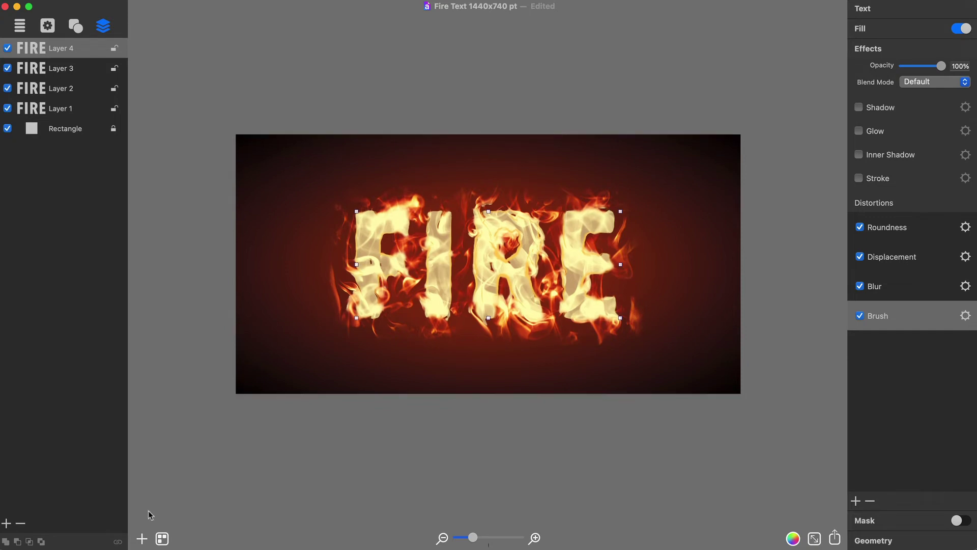
{"action": "left_click", "coordinate": [142, 539]}
{"action": "left_click", "coordinate": [171, 484]}
{"action": "type", "text": "FIRE"}
{"action": "left_click", "coordinate": [926, 183]}
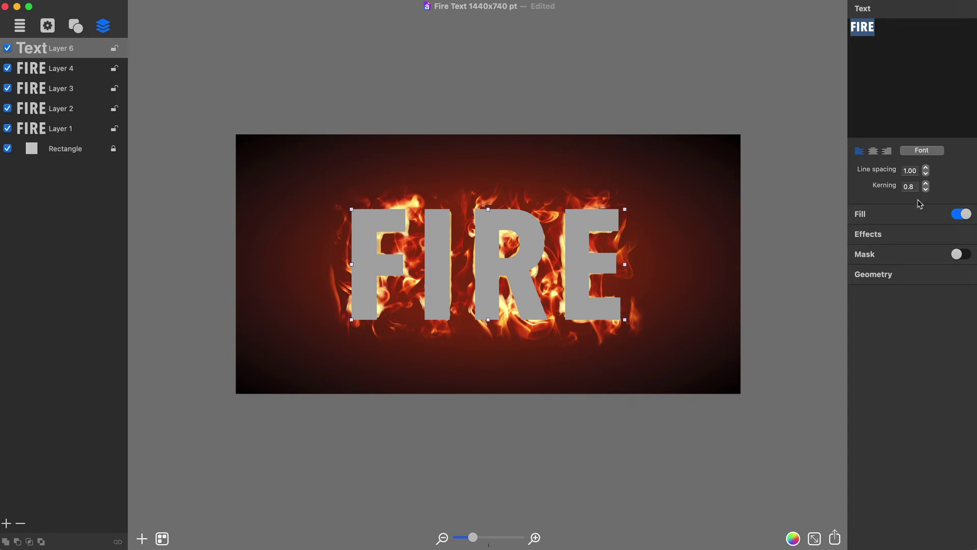
Switch the grey text's fill to Spray Fill and choose the Fire image category
{"action": "left_click", "coordinate": [915, 214]}
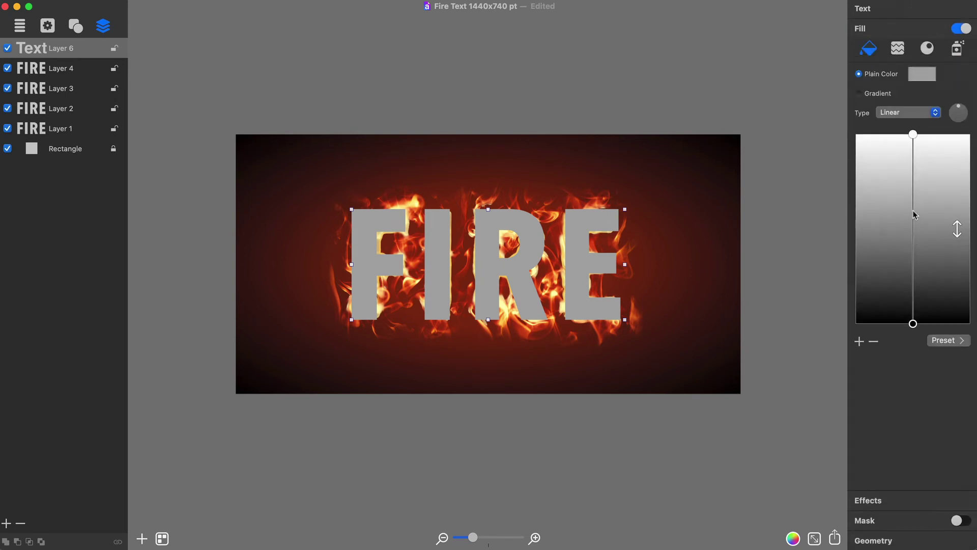
{"action": "left_click", "coordinate": [958, 52]}
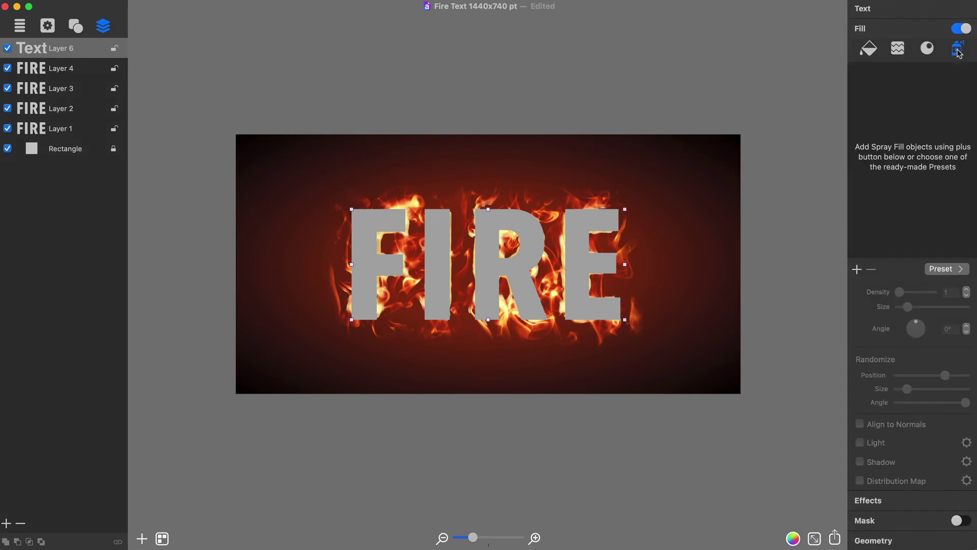
{"action": "left_click", "coordinate": [856, 269]}
{"action": "left_click", "coordinate": [798, 99]}
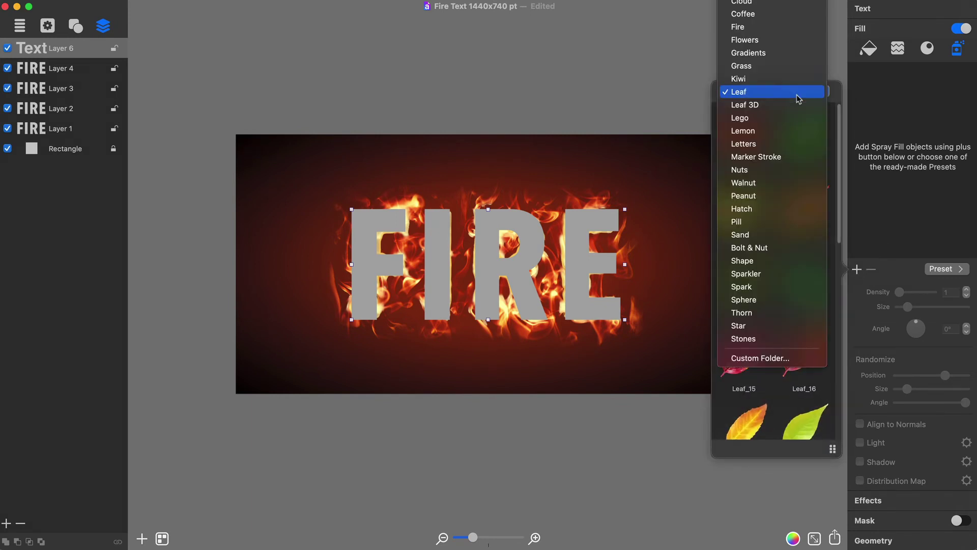
{"action": "left_click", "coordinate": [757, 30]}
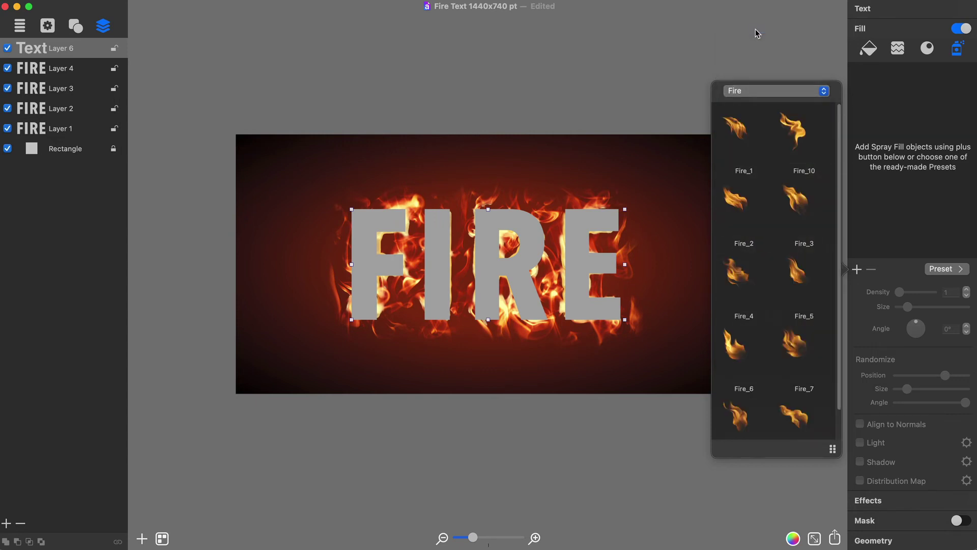
Add the ten flame images Fire_1 through Fire_10 to the spray
{"action": "left_click", "coordinate": [746, 130]}
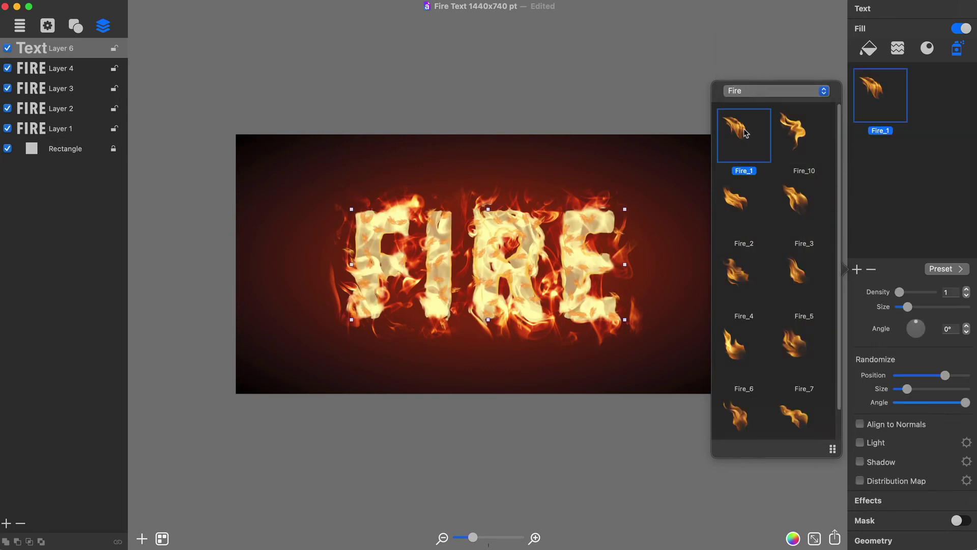
{"action": "left_click", "coordinate": [747, 223], "text": "super"}
{"action": "left_click", "coordinate": [810, 214], "text": "super"}
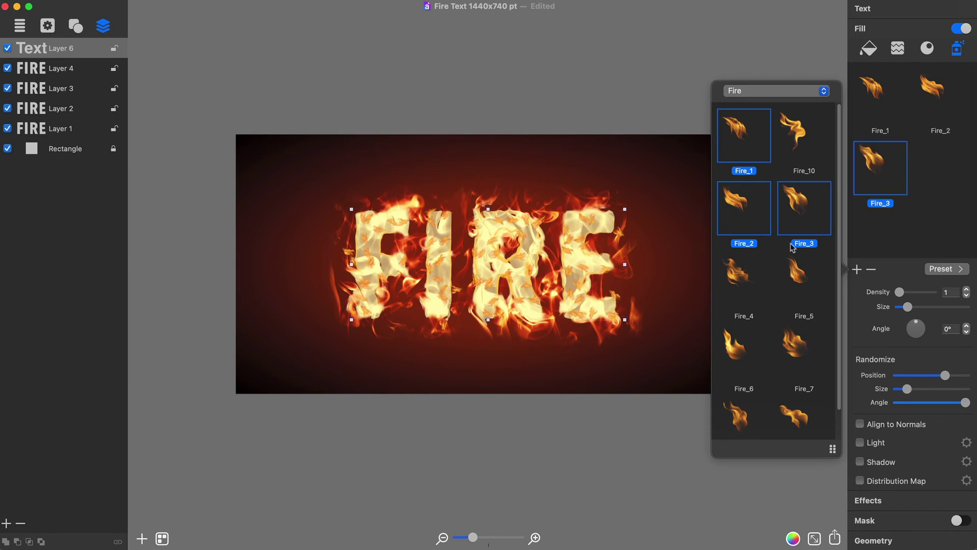
{"action": "left_click", "coordinate": [744, 283], "text": "super"}
{"action": "left_click", "coordinate": [800, 289], "text": "super"}
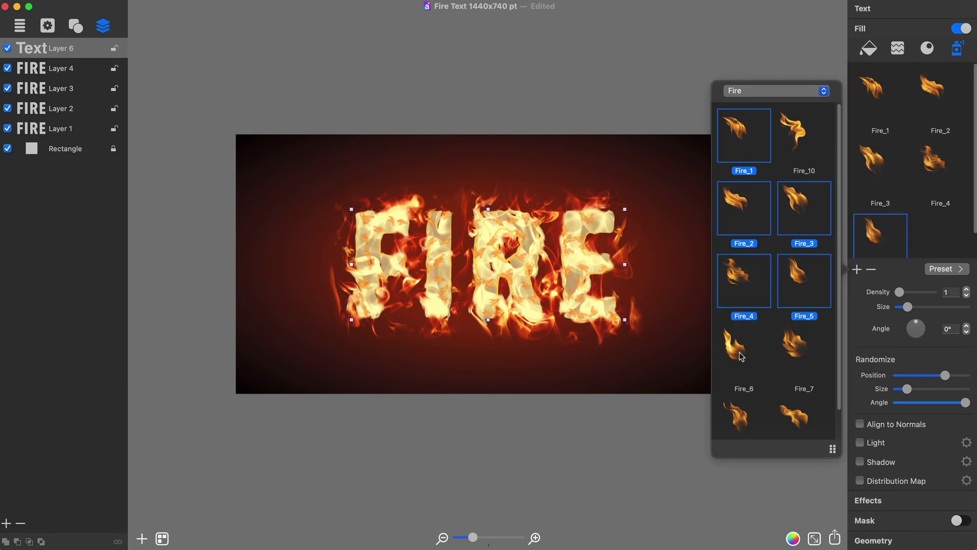
{"action": "left_click", "coordinate": [741, 356], "text": "super"}
{"action": "left_click", "coordinate": [792, 389], "text": "super"}
{"action": "left_click", "coordinate": [743, 415], "text": "super"}
{"action": "left_click", "coordinate": [796, 420], "text": "super"}
{"action": "left_click", "coordinate": [805, 138], "text": "super"}
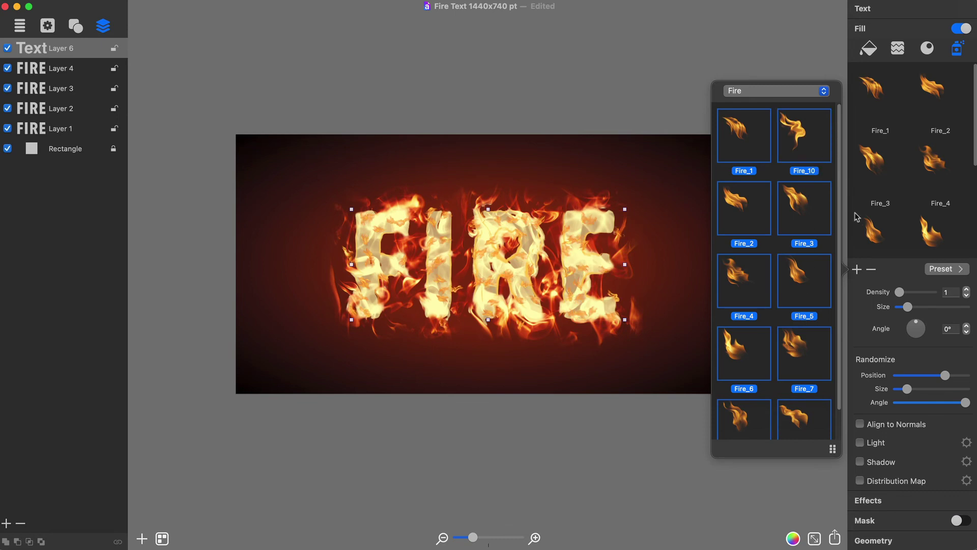
Set spray density to 11, enlarge the flames, angle them 65°, and vary the Randomize sliders
{"action": "left_click", "coordinate": [859, 270]}
{"action": "left_click_drag", "start_coordinate": [907, 307], "coordinate": [947, 313]}
{"action": "type", "text": "65"}
{"action": "key", "text": "Return"}
{"action": "left_click_drag", "start_coordinate": [945, 375], "coordinate": [898, 403]}
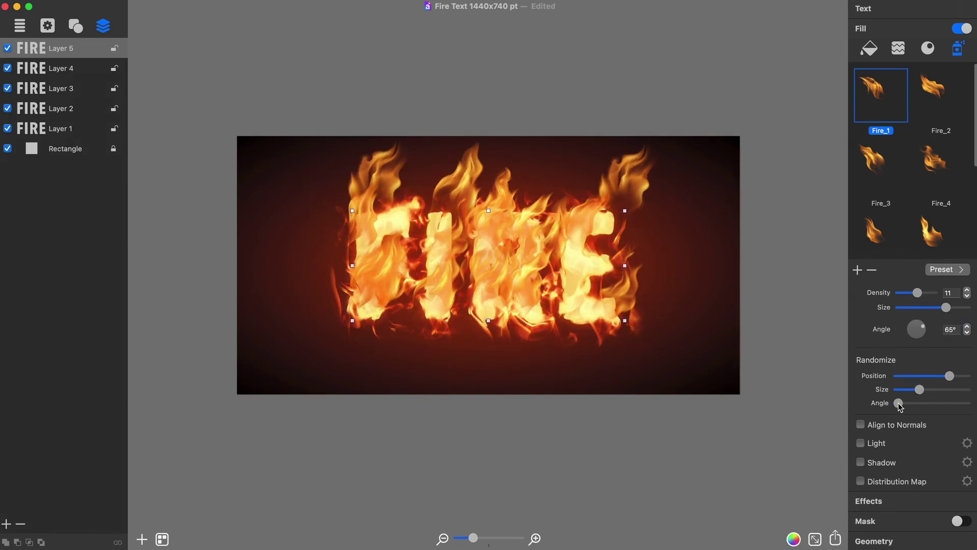
Set the spray-fire layer's blend mode to Screen
{"action": "left_click", "coordinate": [918, 502]}
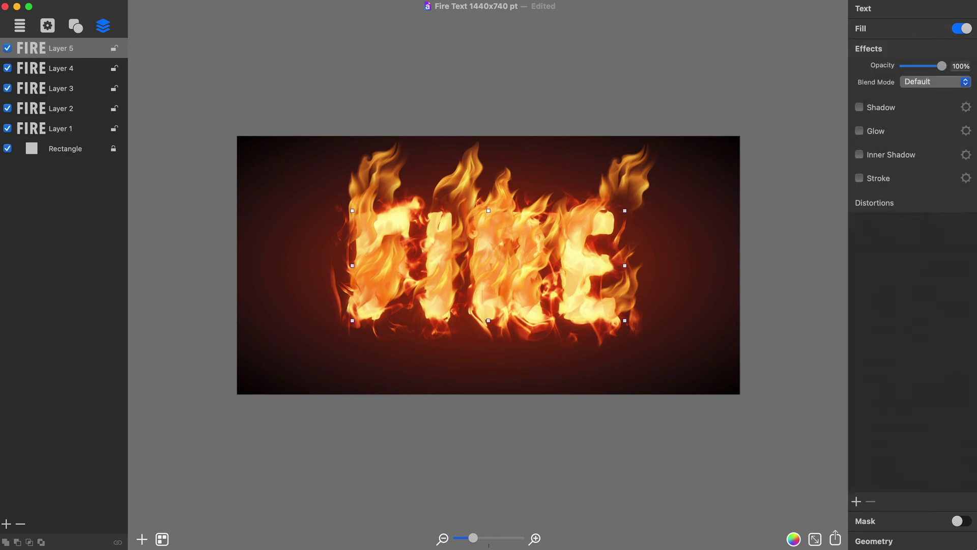
{"action": "left_click", "coordinate": [941, 89]}
{"action": "left_click", "coordinate": [941, 351]}
Set Layer 4's blend mode to Addition
{"action": "key", "text": "Down"}
{"action": "key", "text": "Down"}
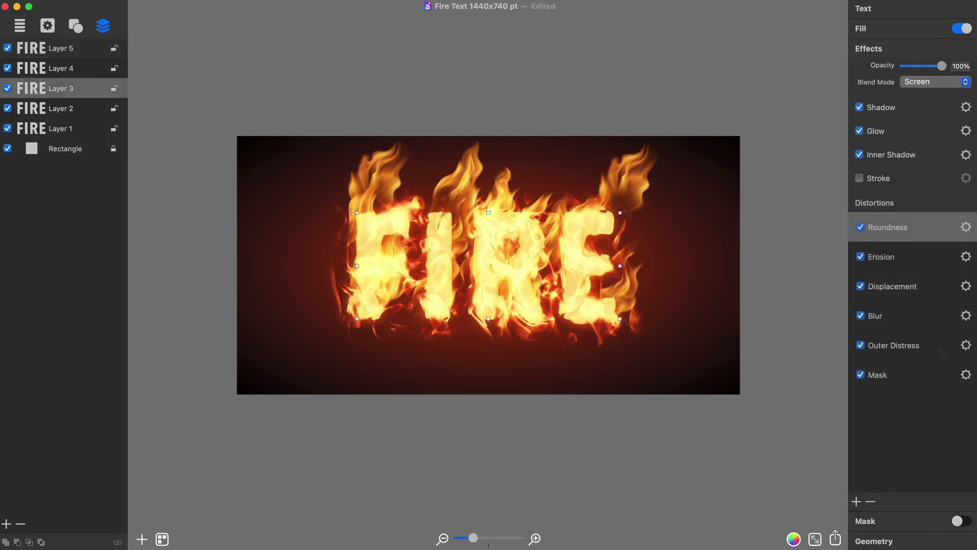
{"action": "key", "text": "Down"}
{"action": "key", "text": "Down"}
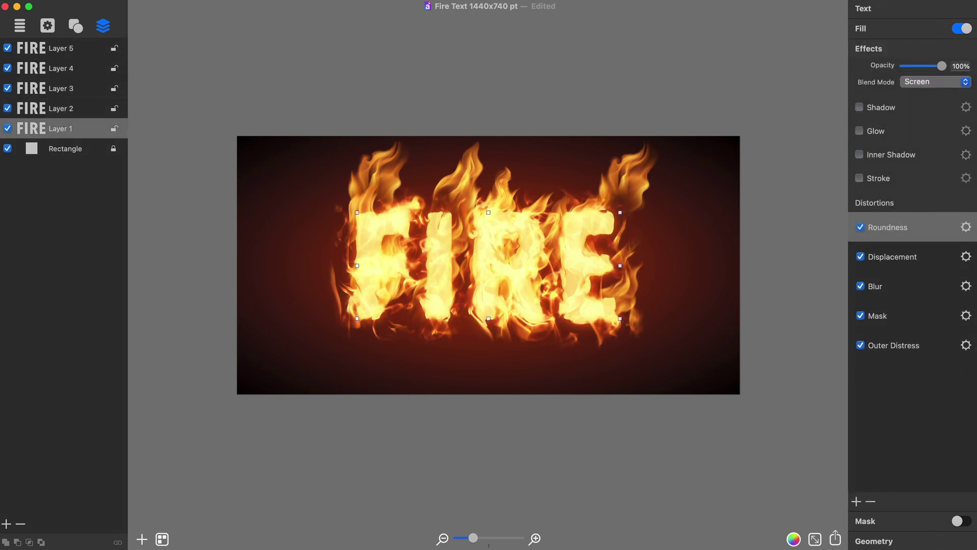
{"action": "key", "text": "Up"}
{"action": "key", "text": "Up"}
{"action": "key", "text": "Up"}
{"action": "left_click", "coordinate": [939, 83]}
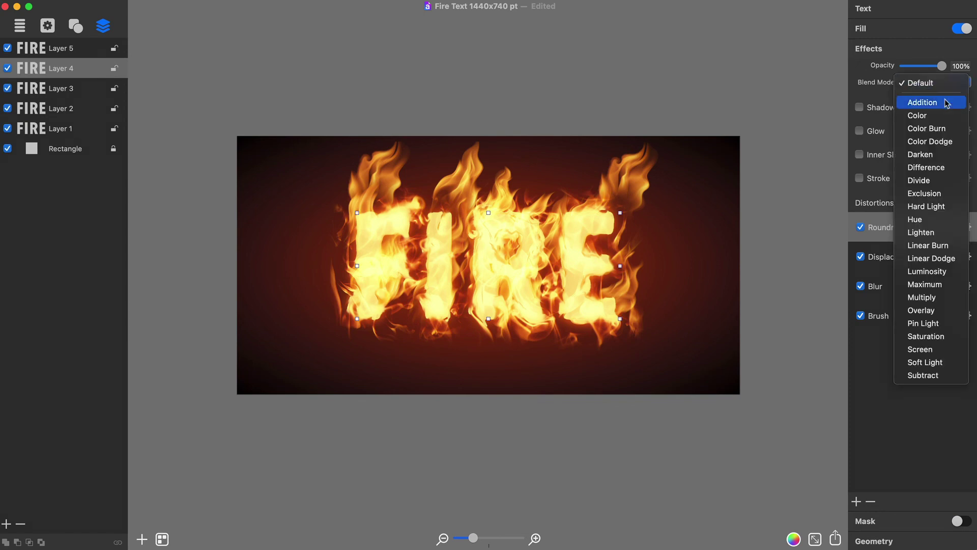
{"action": "left_click", "coordinate": [947, 104]}
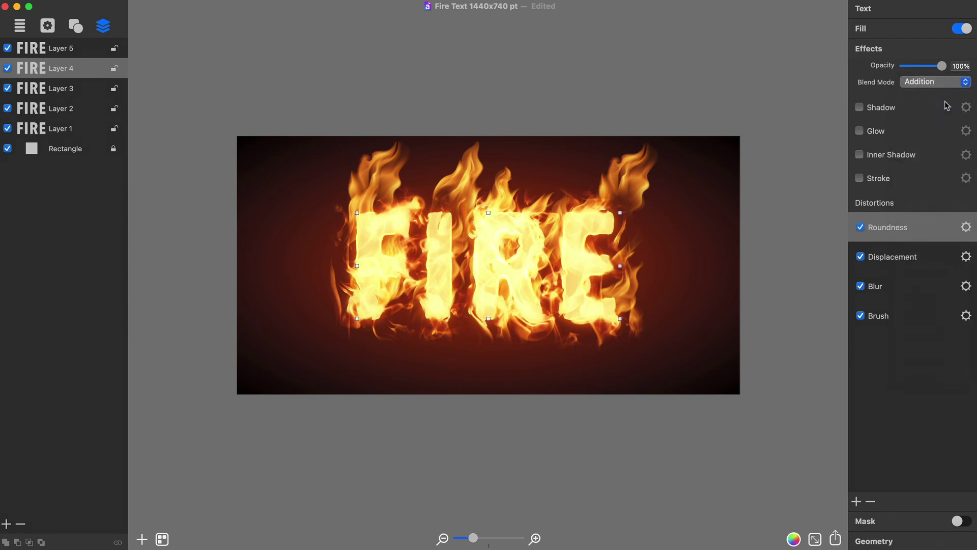